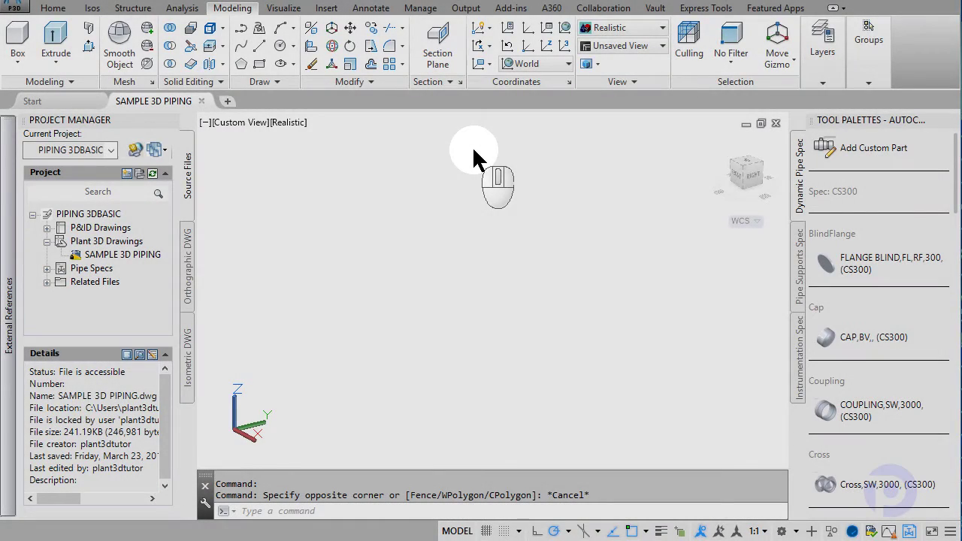
- Set the pipe size for new routing to 8" from the Home tab's Part Insertion panel
left_click(60, 11)
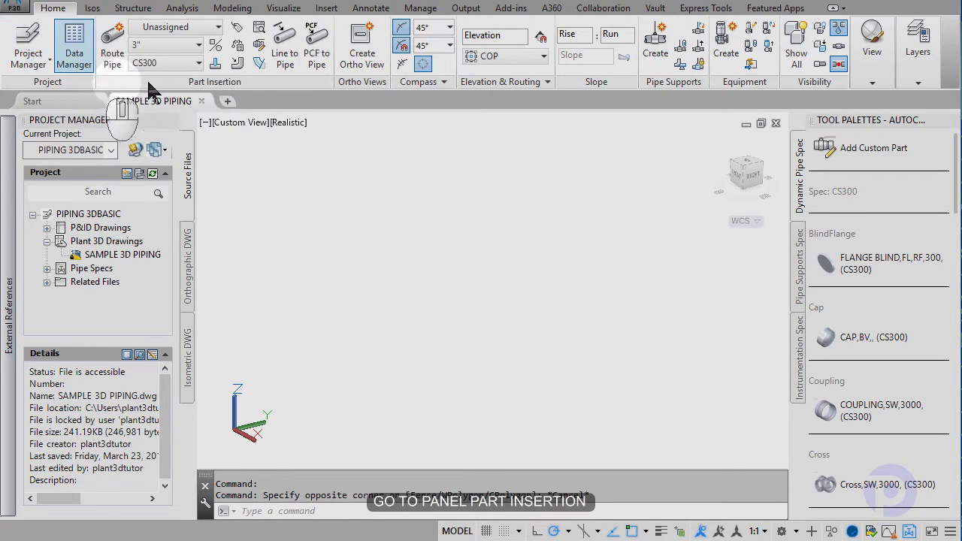
left_click(199, 47)
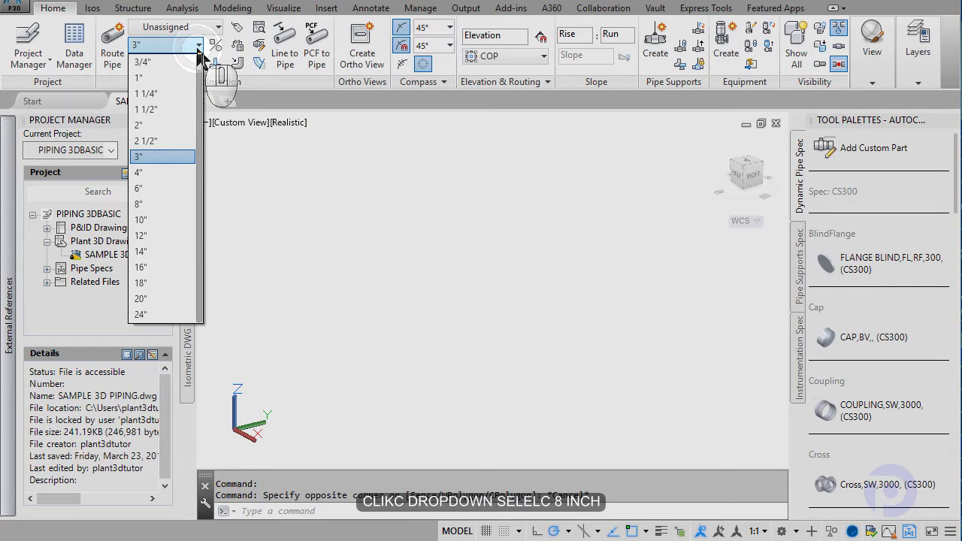
left_click(172, 204)
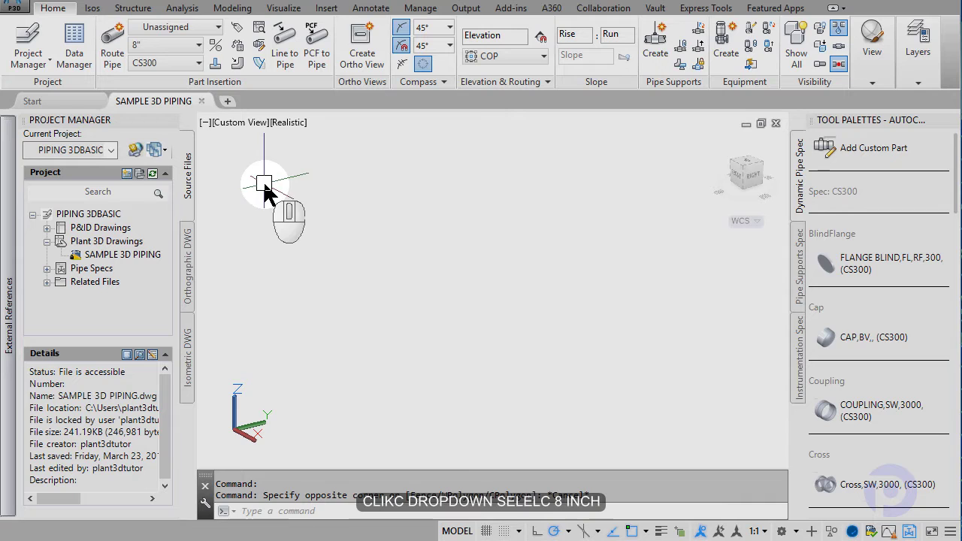
- Change the pipe spec from CS300 to CS150 in the Spec Selector
left_click(193, 66)
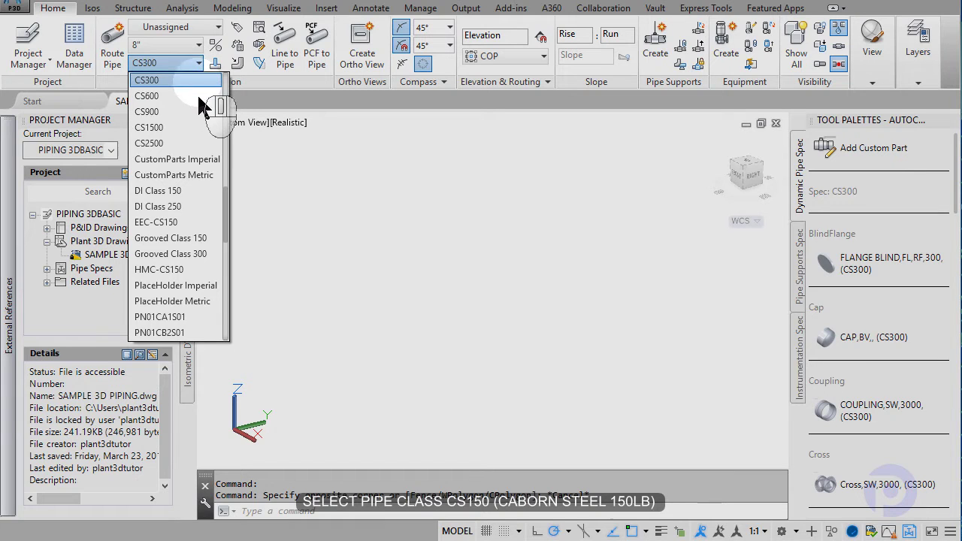
scroll(200, 114, "up", 1)
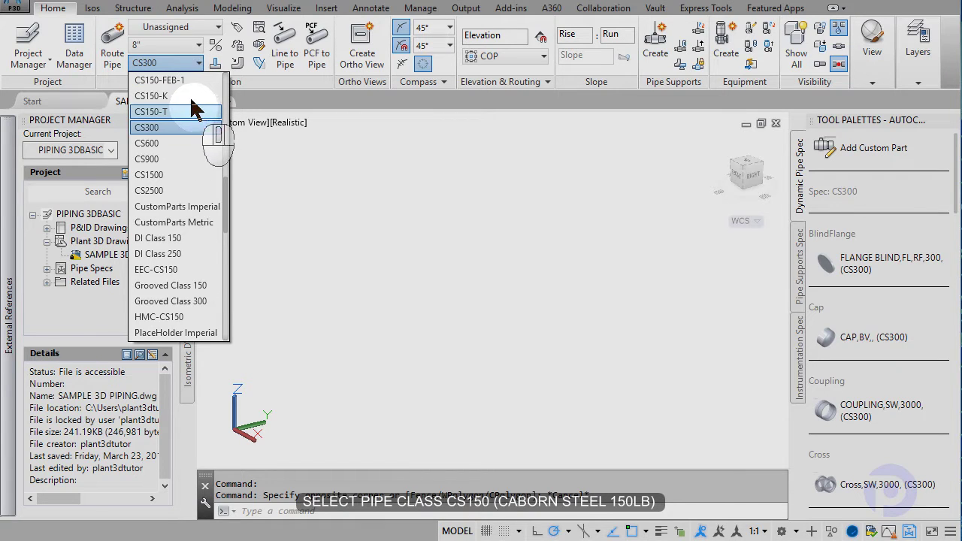
scroll(196, 111, "up", 3)
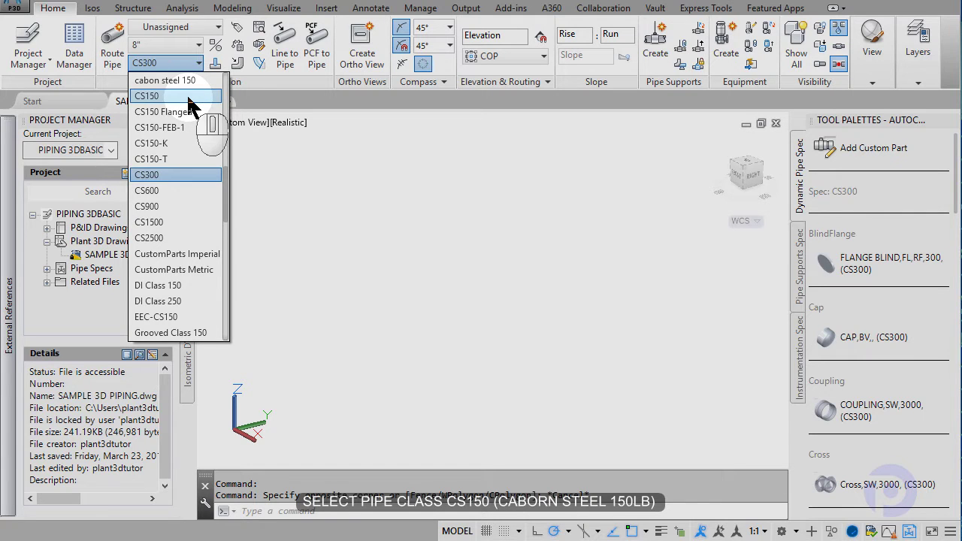
left_click(189, 105)
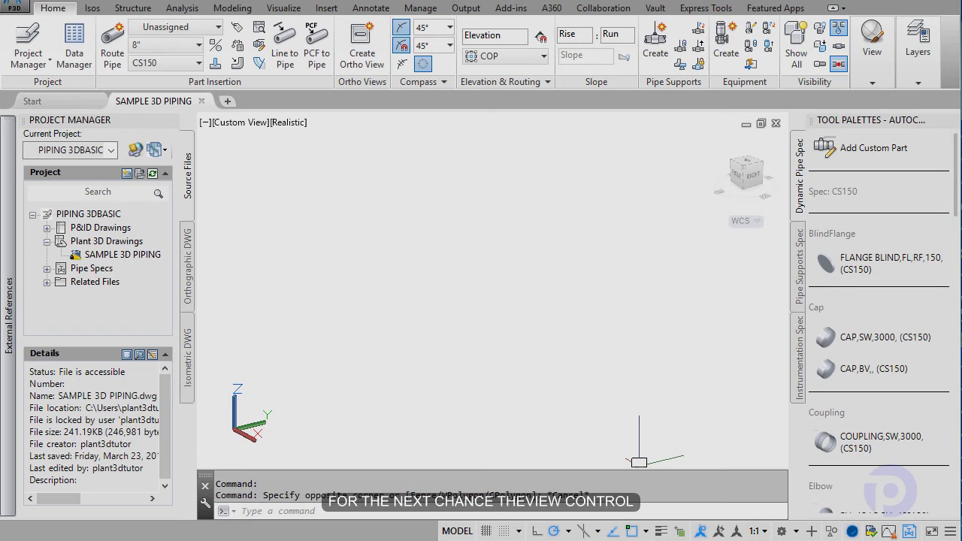
scroll(548, 300, "up", 2)
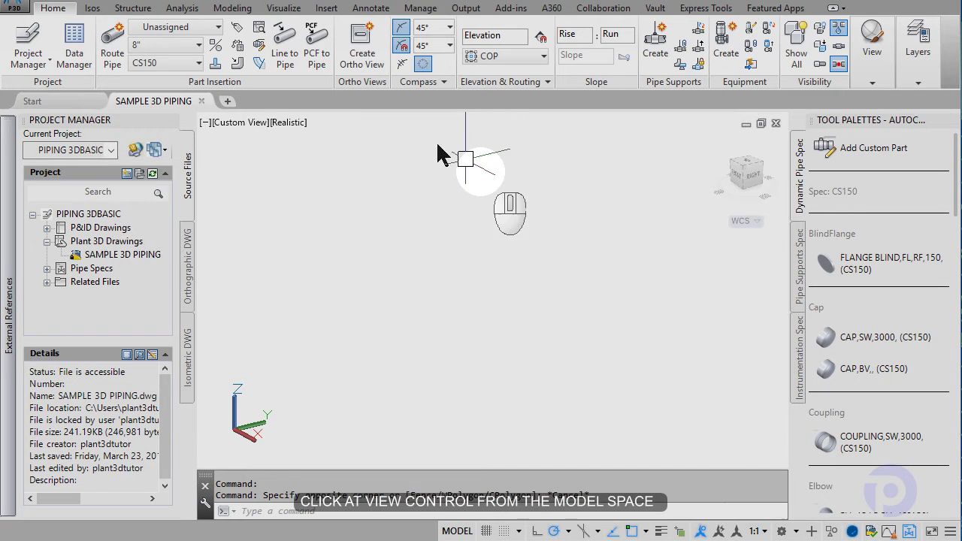
- Switch the viewport to the SW Isometric view preset
left_click(254, 125)
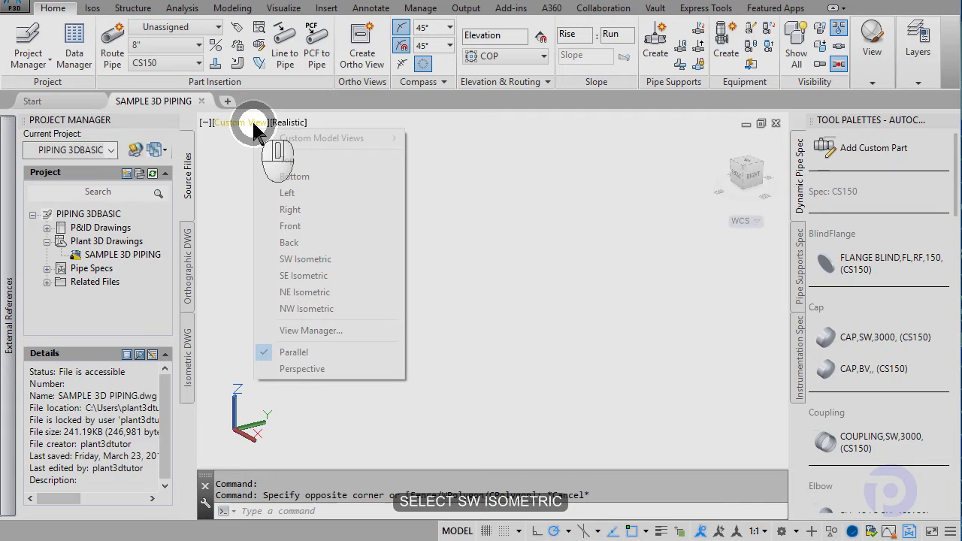
left_click(343, 259)
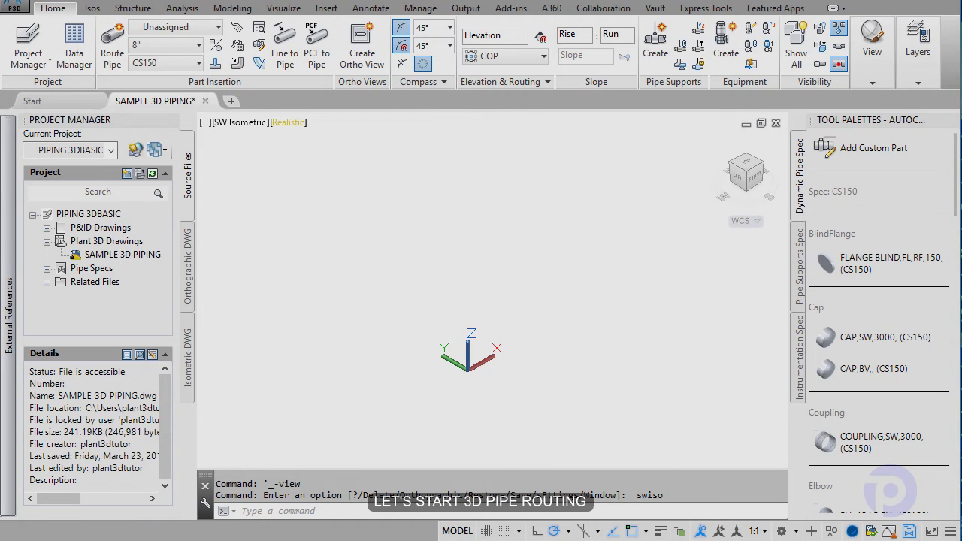
left_click(579, 333)
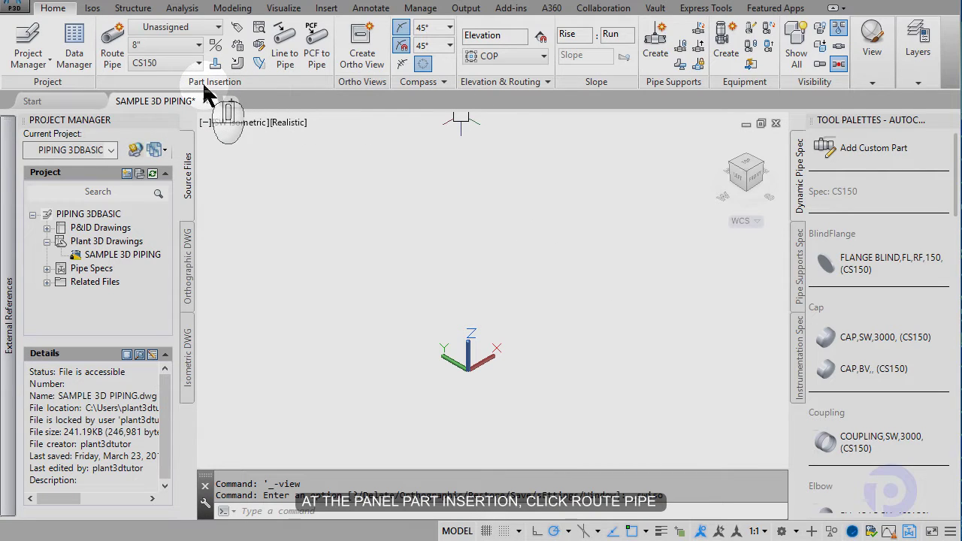
- Route the first 8" CS150 pipe, 5000 long, from a picked start point
left_click(113, 61)
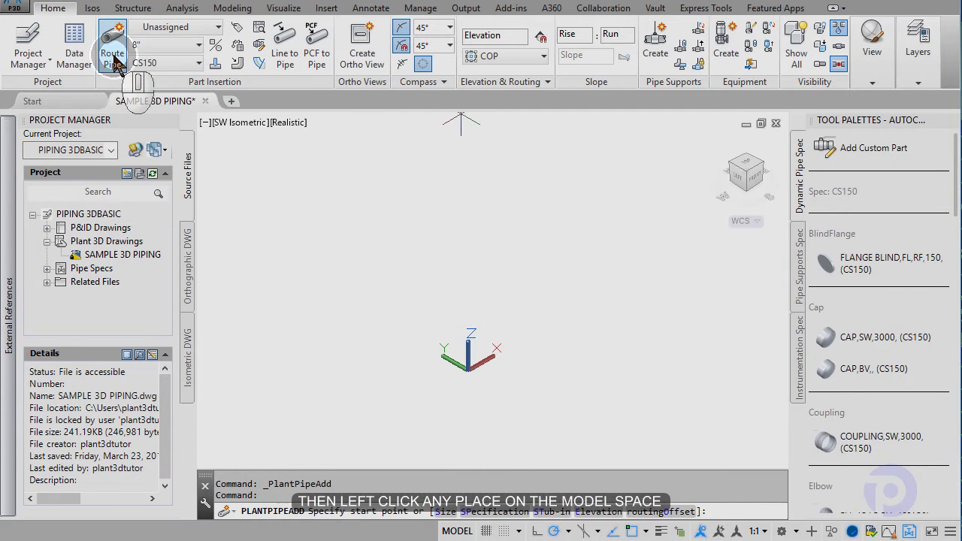
left_click(427, 296)
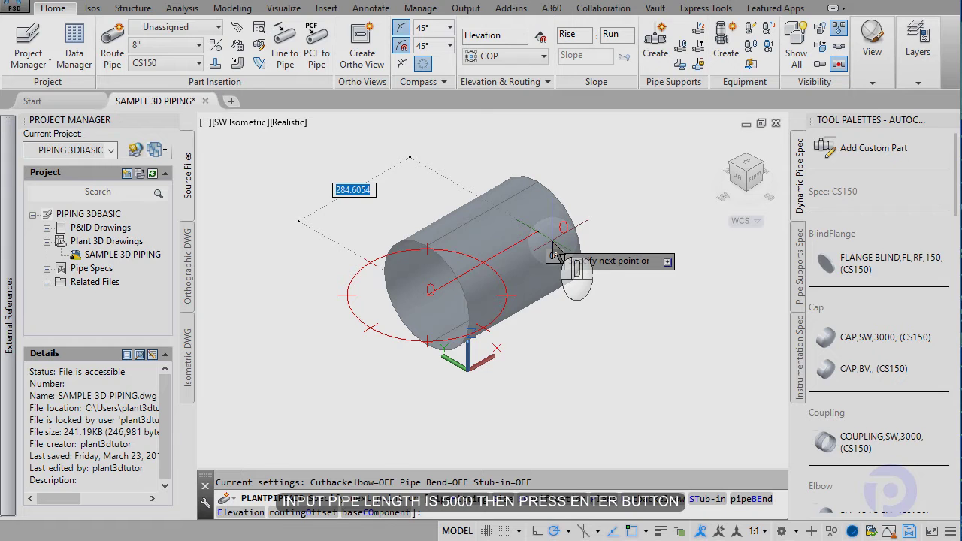
type("00")
key("Return")
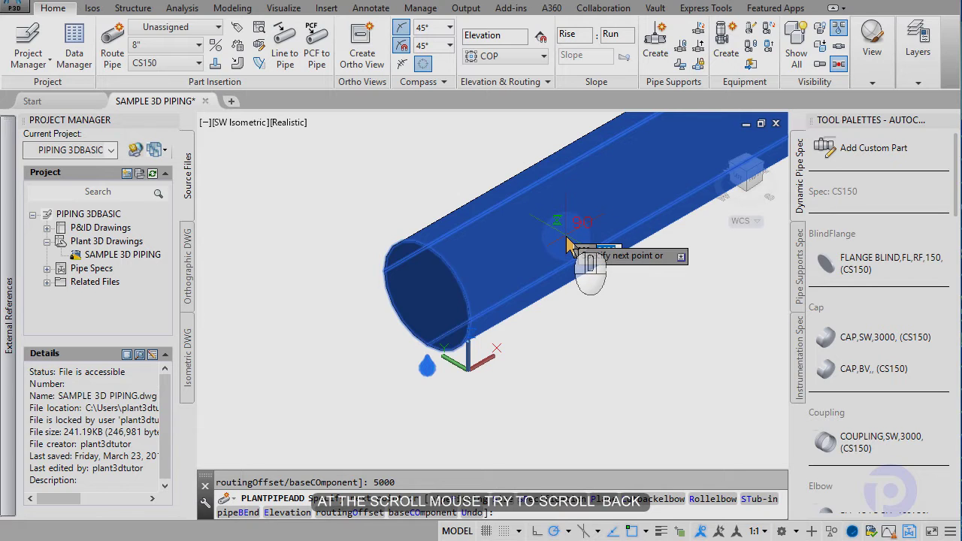
- Zoom out, then back in on the far end of the 5000-long first pipe
scroll(571, 243, "down", 6)
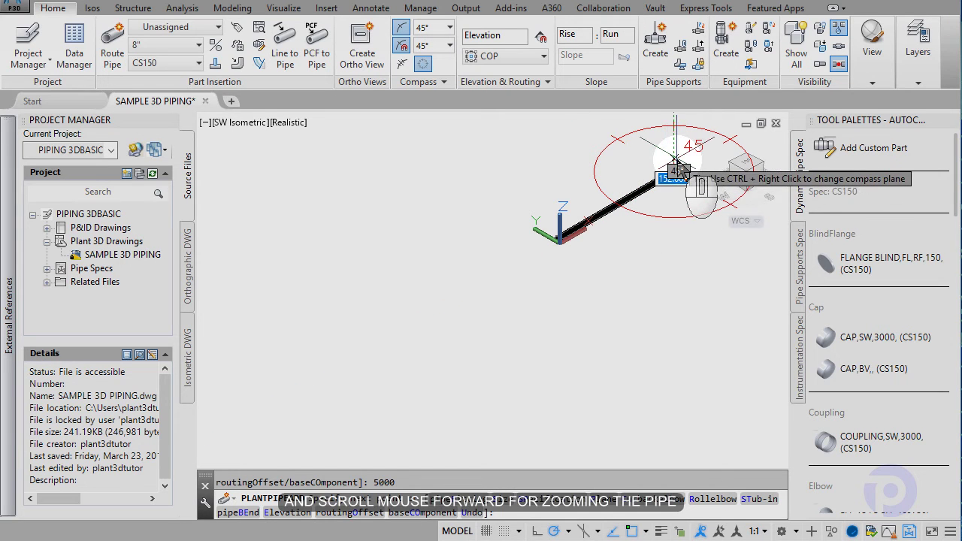
scroll(677, 164, "up", 5)
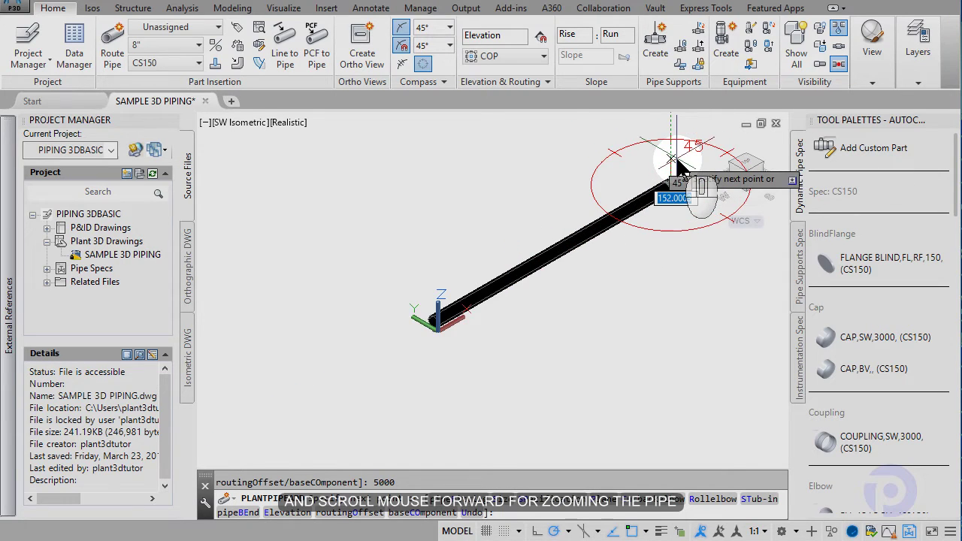
scroll(682, 169, "up", 2)
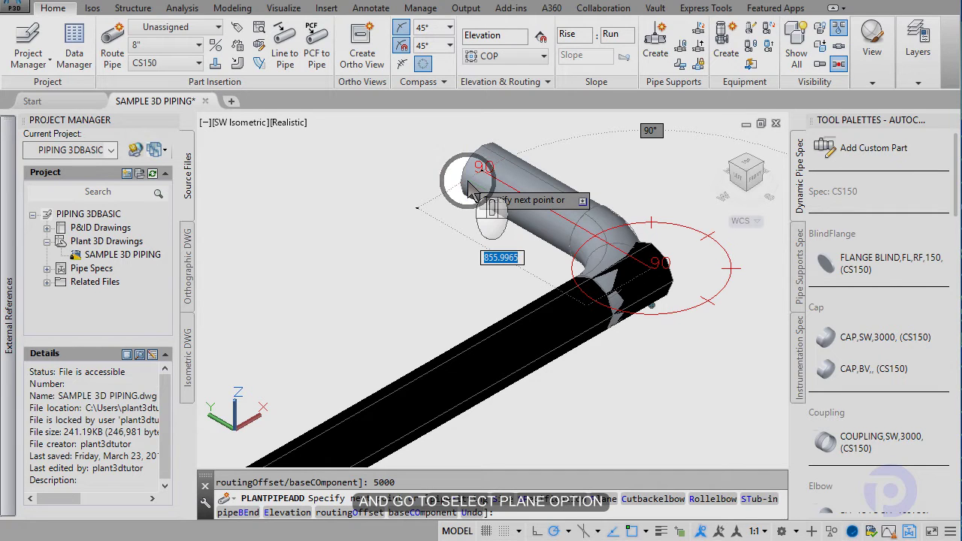
- Flip the routing plane and commit a 5000-long vertical riser through a 90° elbow
right_click(467, 181)
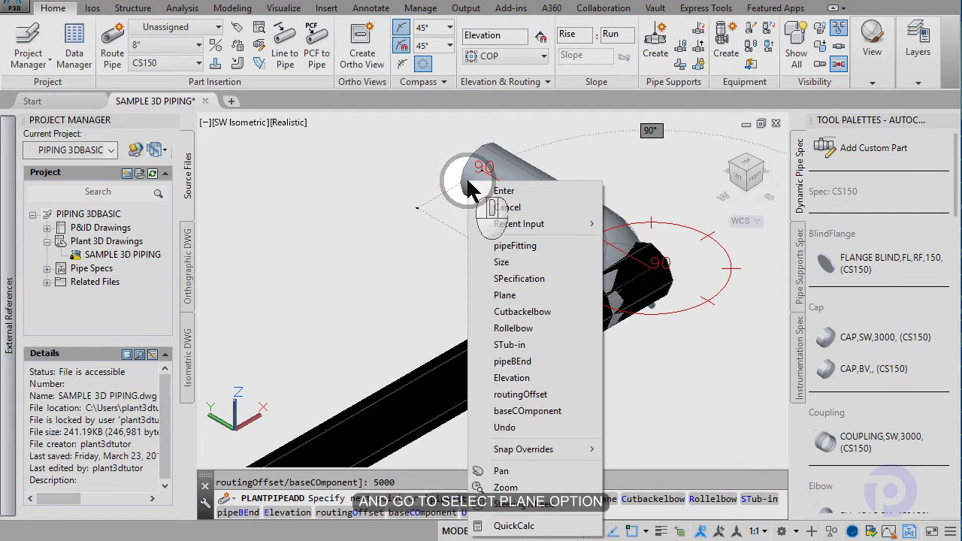
left_click(558, 296)
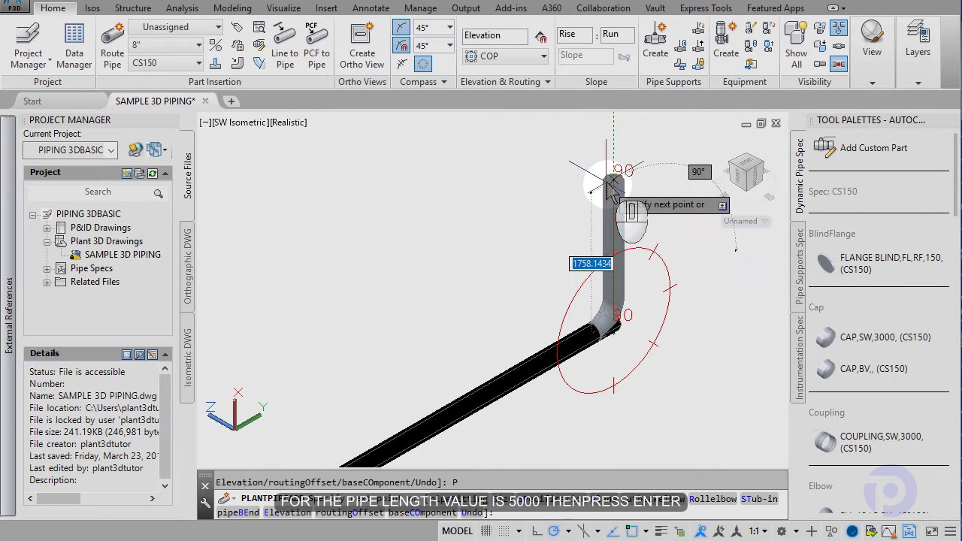
scroll(613, 187, "up", 2)
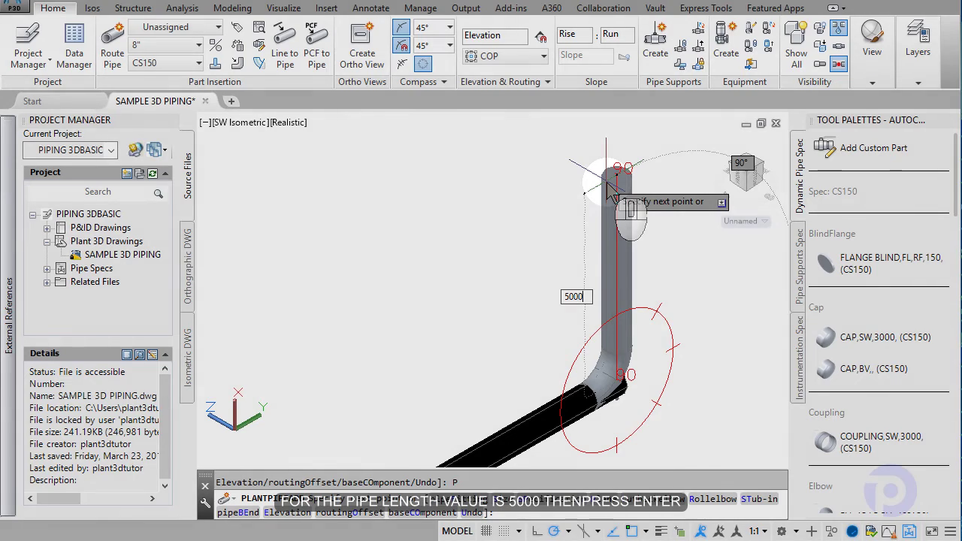
key("Return")
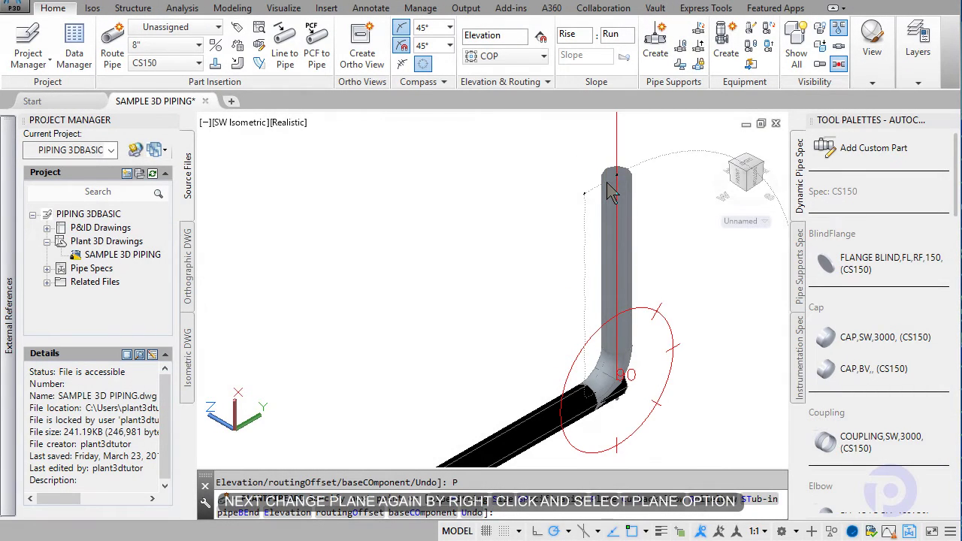
scroll(579, 190, "down", 4)
scroll(591, 169, "up", 6)
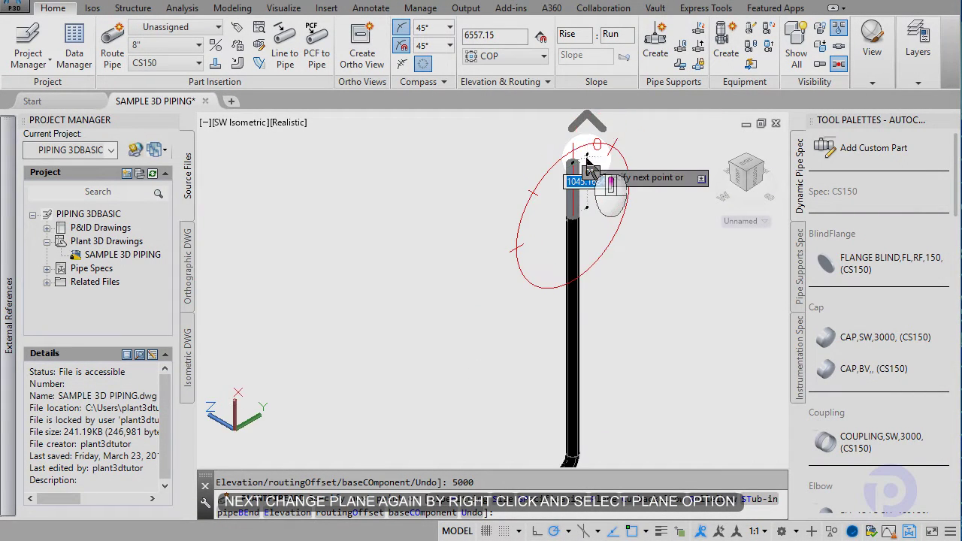
scroll(590, 173, "up", 3)
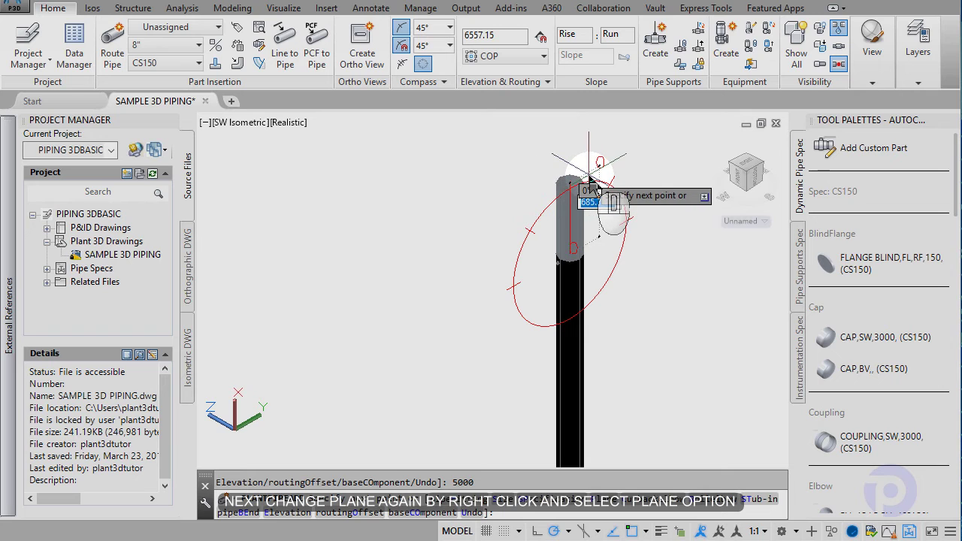
- Change the routing plane at the riser top and add a 5000-long horizontal pipe
right_click(593, 183)
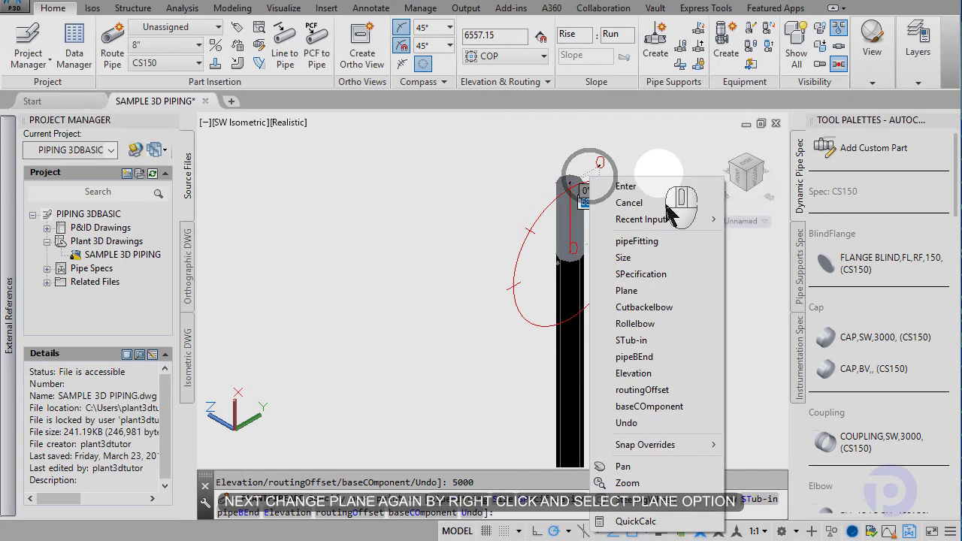
left_click(665, 293)
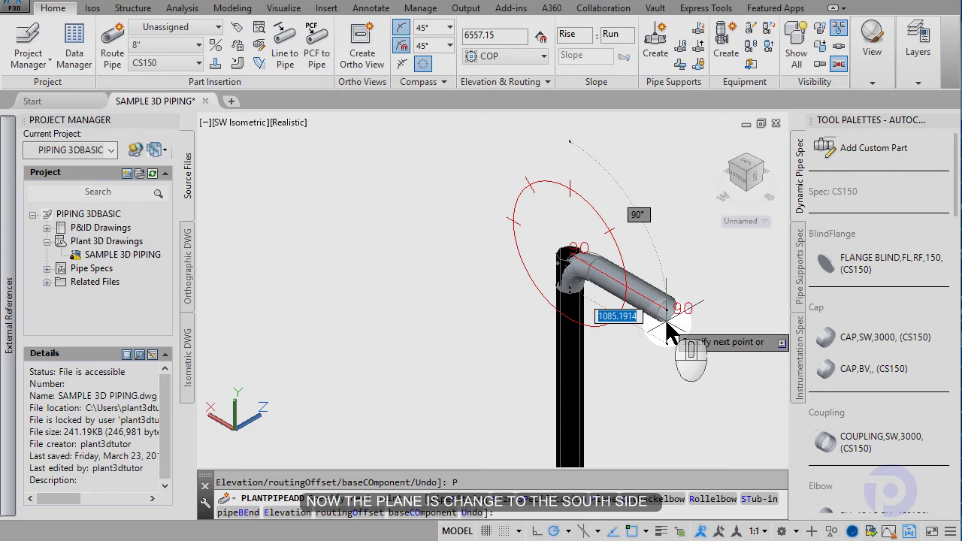
scroll(671, 335, "down", 3)
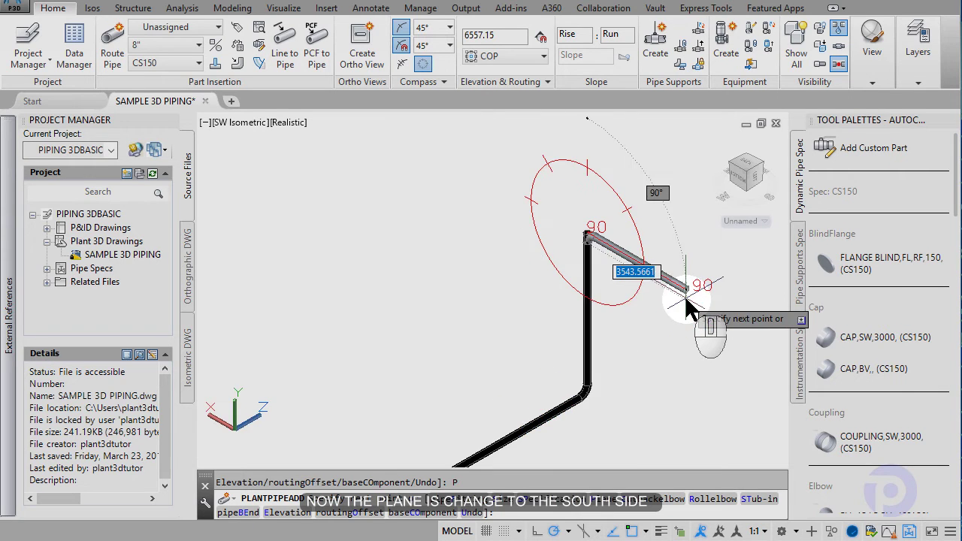
scroll(686, 307, "up", 2)
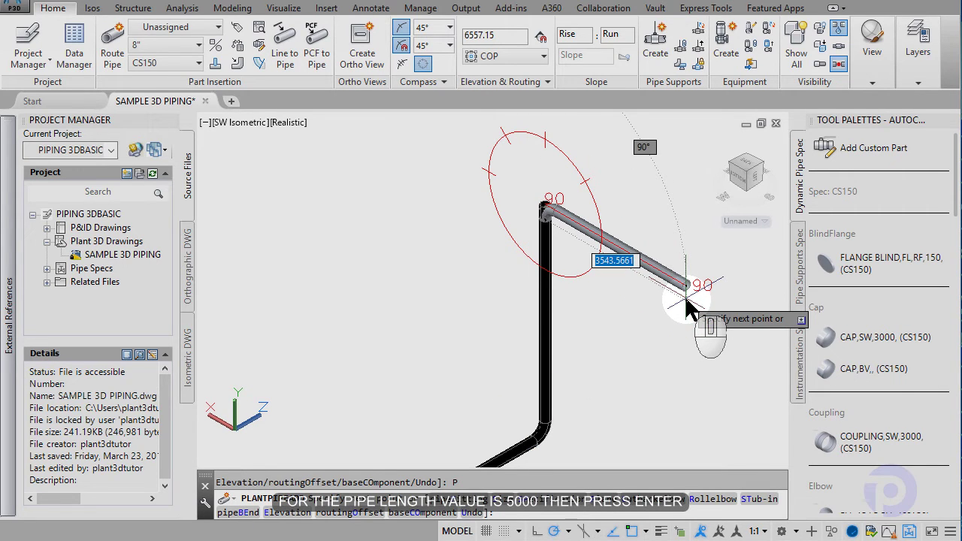
scroll(686, 307, "up", 2)
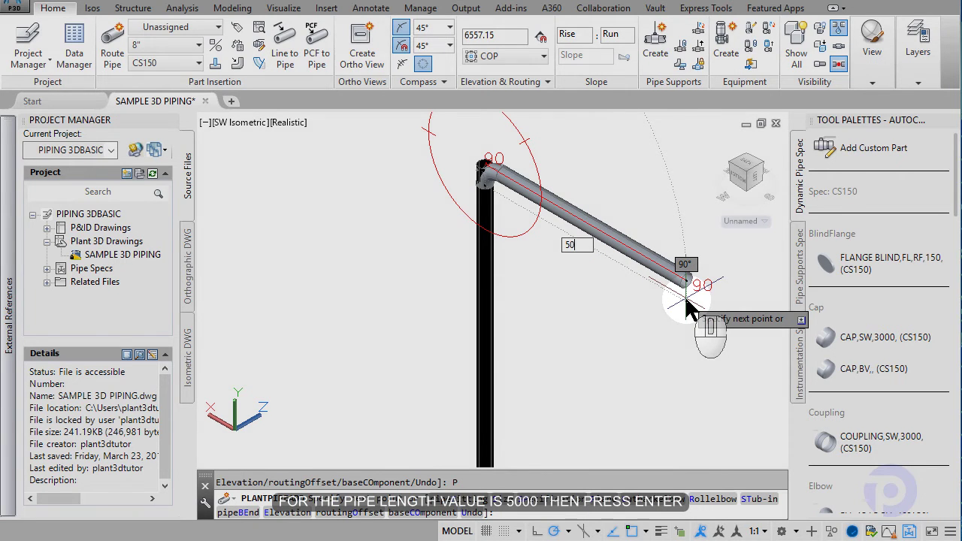
key("Return")
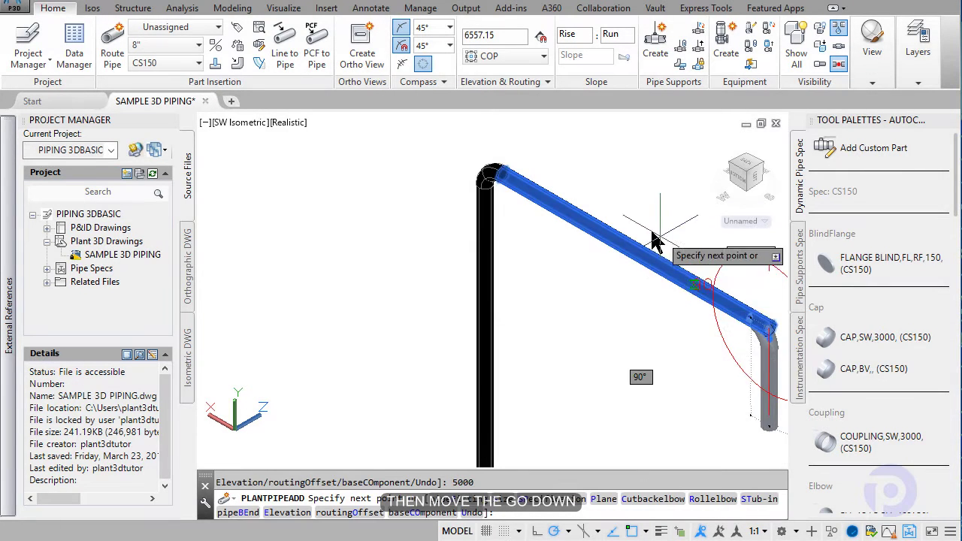
- Drop a 5000-long pipe downward through a 90° elbow, reaching elevation 1557.15
scroll(654, 248, "down", 3)
scroll(653, 248, "up", 5)
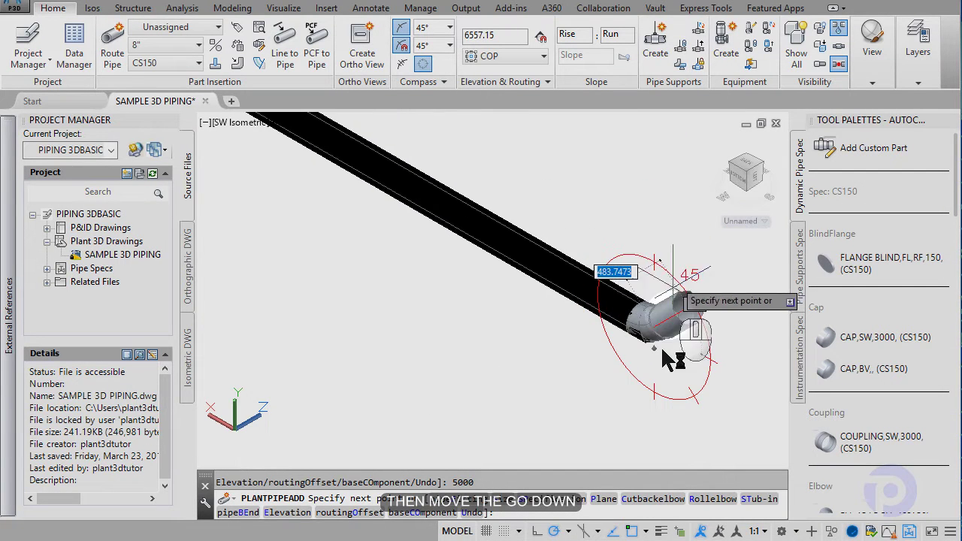
scroll(672, 351, "down", 3)
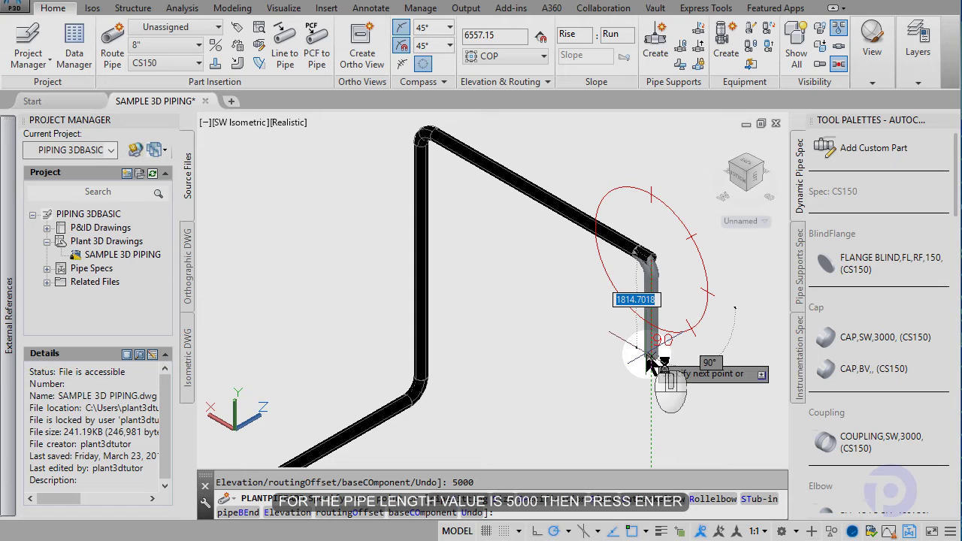
type("5000")
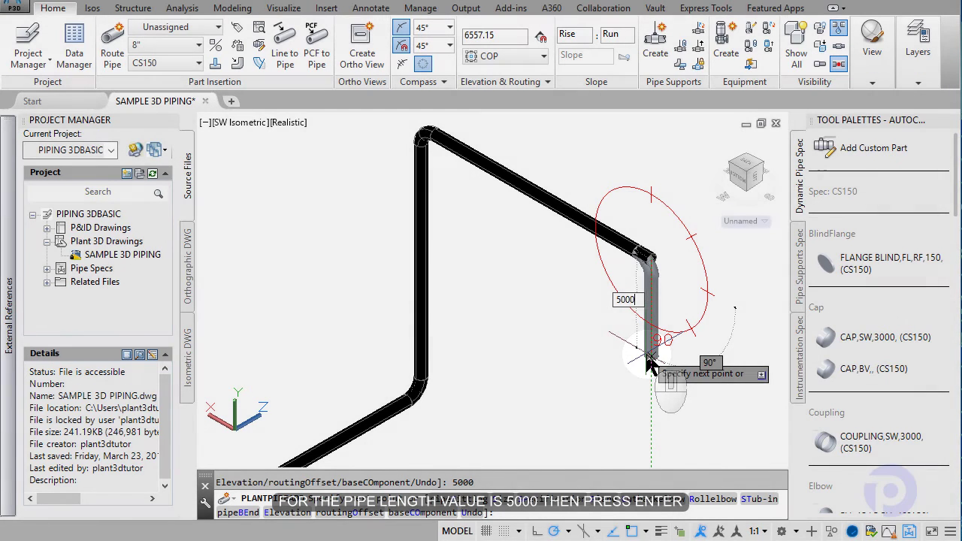
key("Return")
scroll(650, 363, "down", 3)
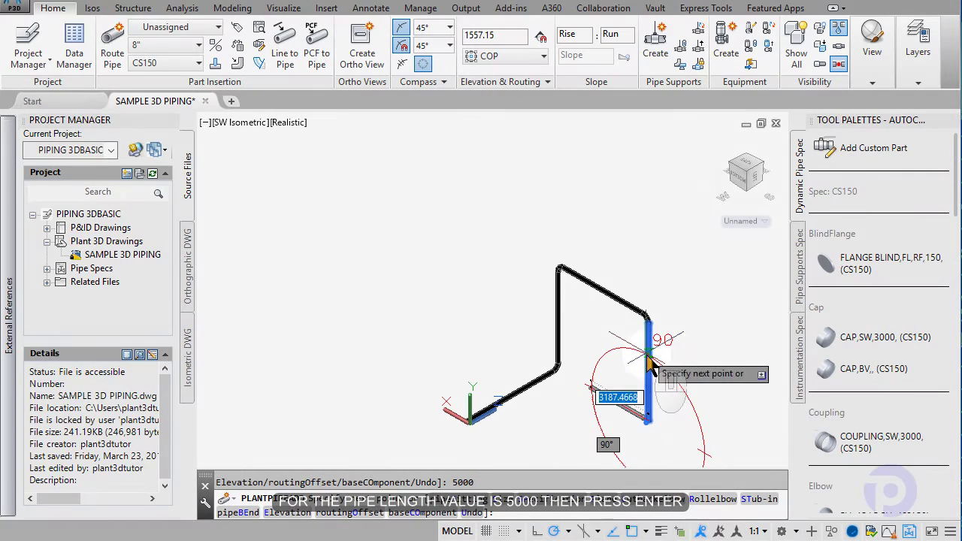
scroll(636, 421, "up", 2)
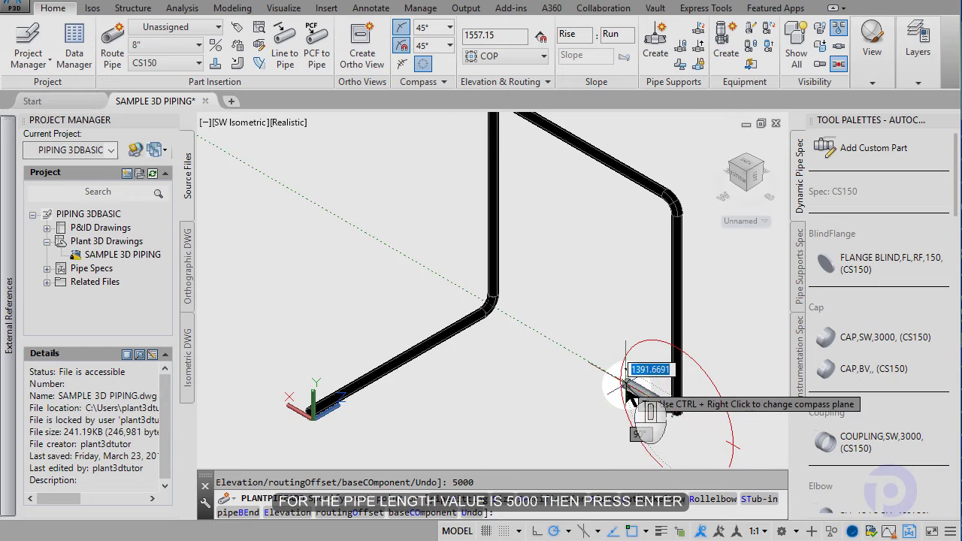
scroll(630, 396, "up", 1)
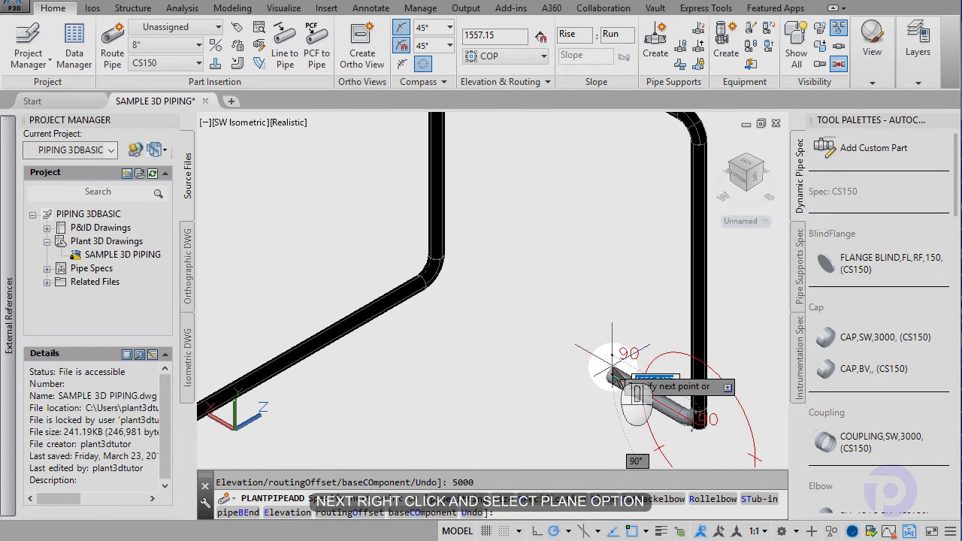
- Switch the routing plane twice, pan to the drop's foot, and enter 5000 for the westward leg
right_click(615, 376)
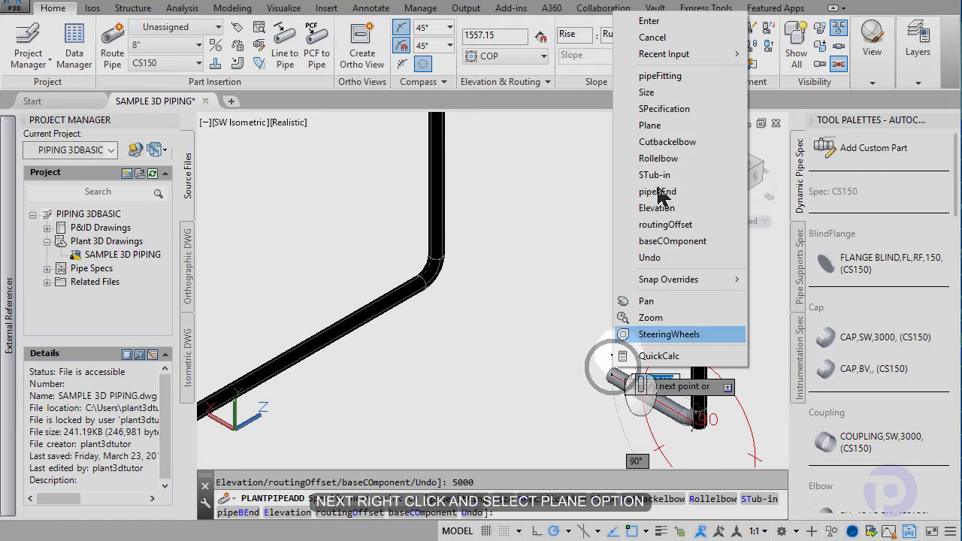
left_click(687, 137)
scroll(578, 301, "down", 2)
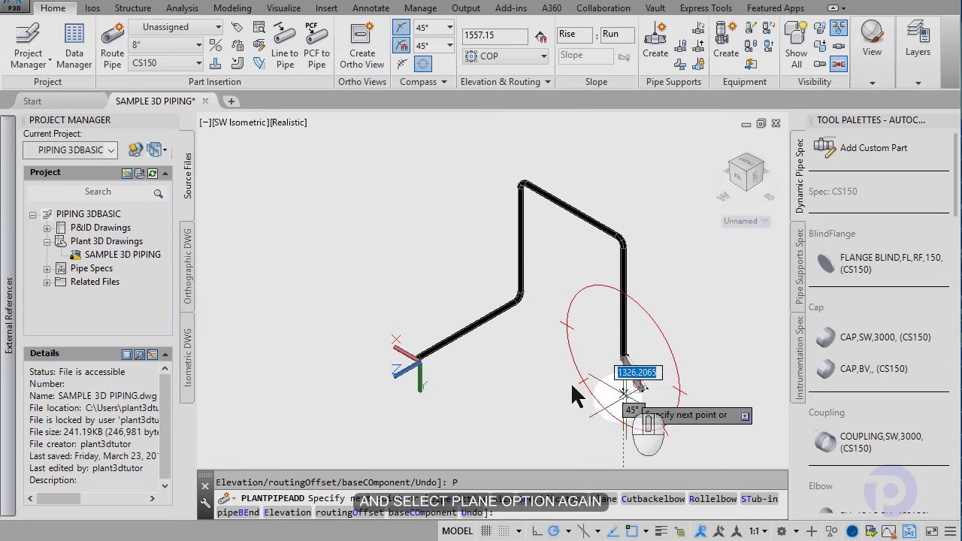
scroll(580, 383, "up", 2)
scroll(532, 342, "up", 2)
right_click(585, 294)
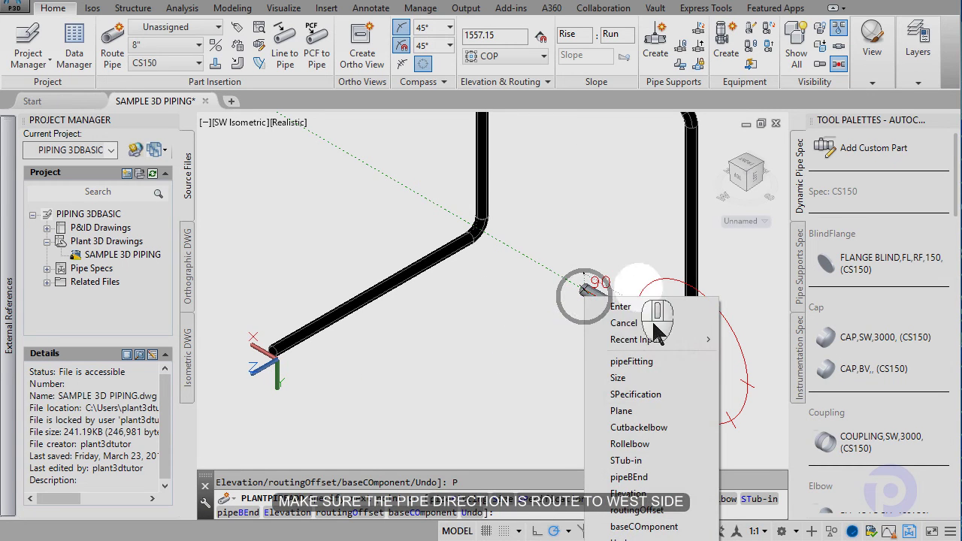
left_click(631, 412)
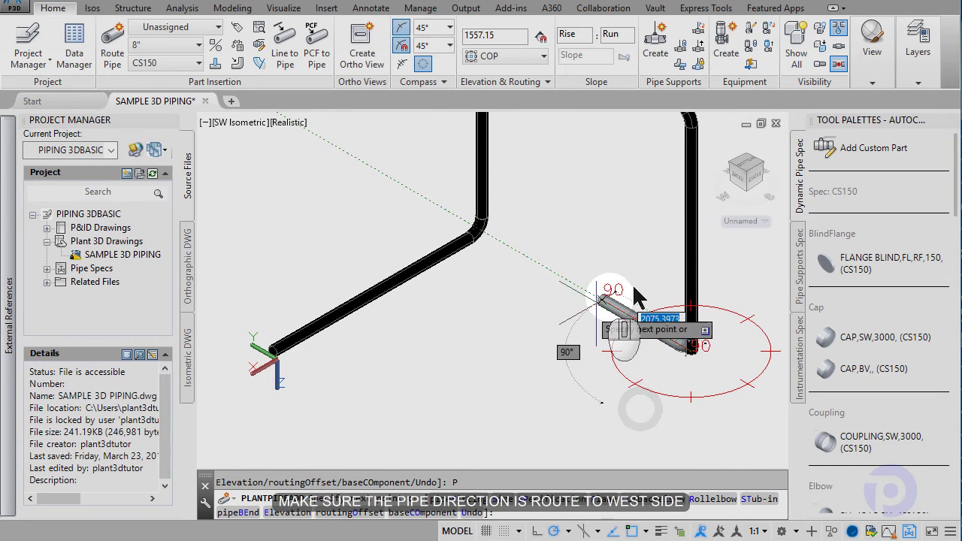
middle_click_drag(564, 392, 549, 355)
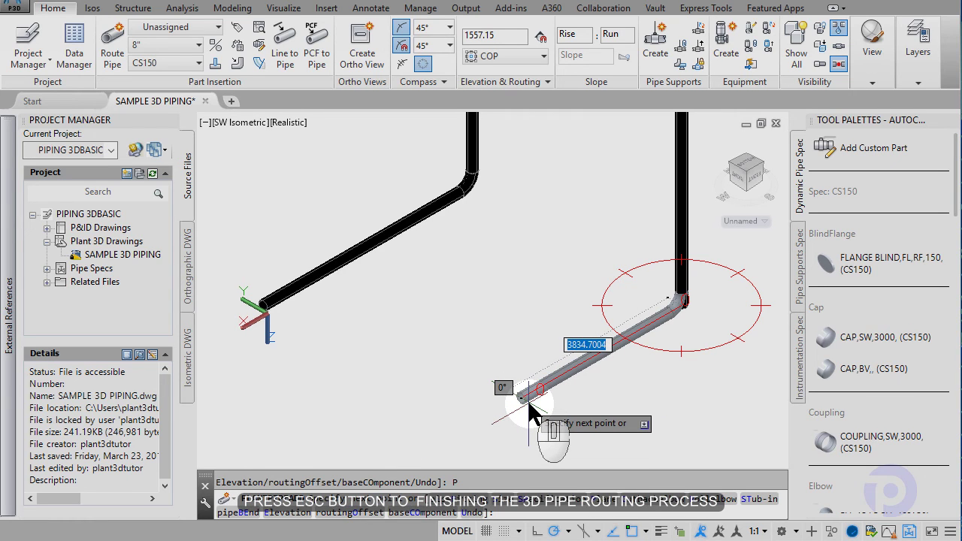
type("5000")
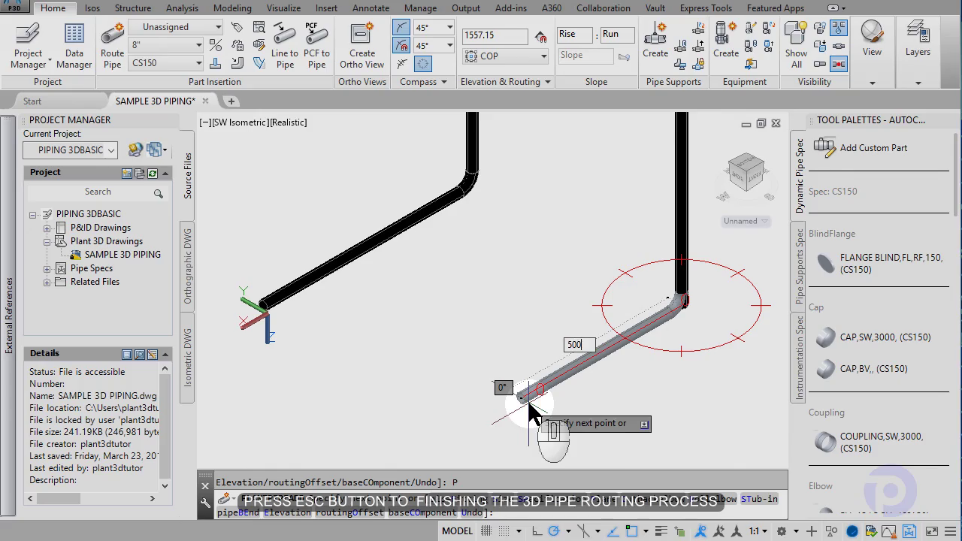